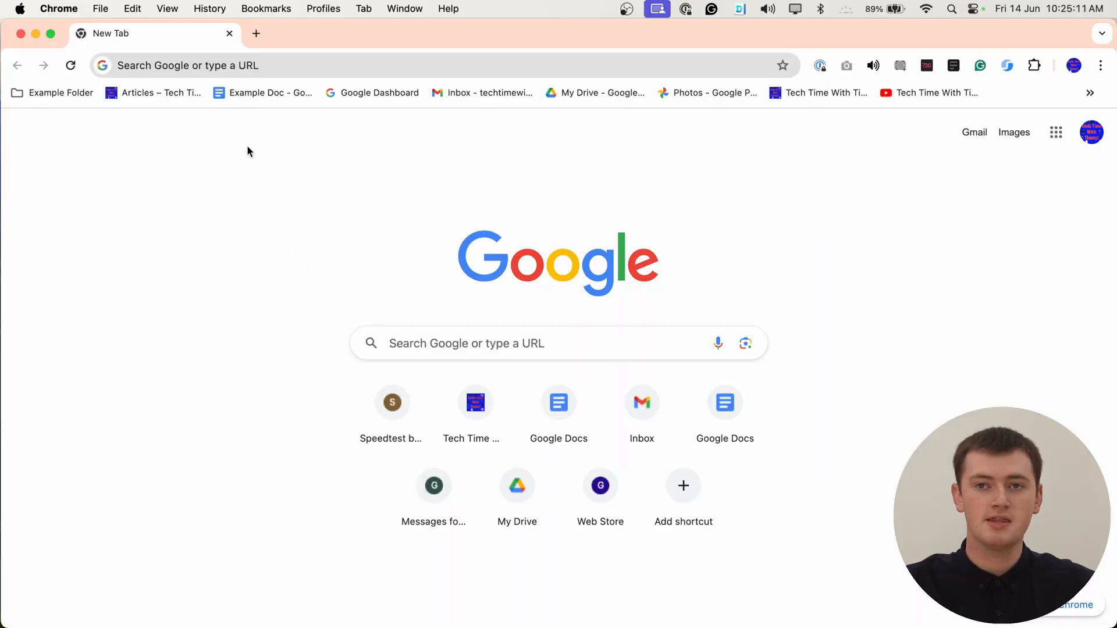
Step: Load one.google.com/storage in Chrome, showing 7.71 GB of 15 GB used
left_click(261, 66)
type("o")
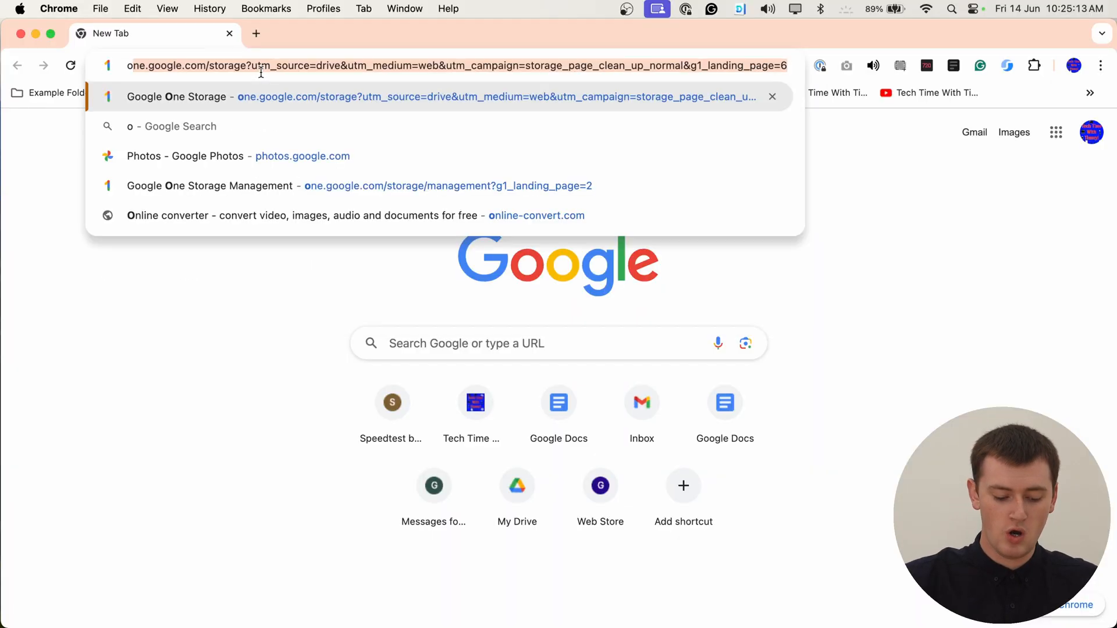
type("ne.google")
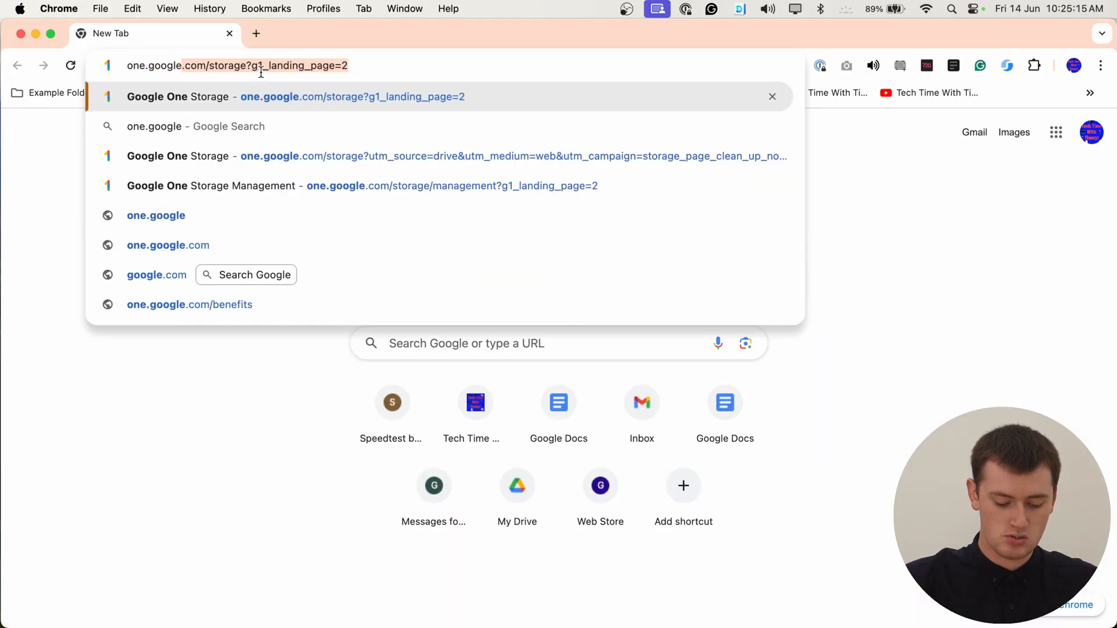
type(".com")
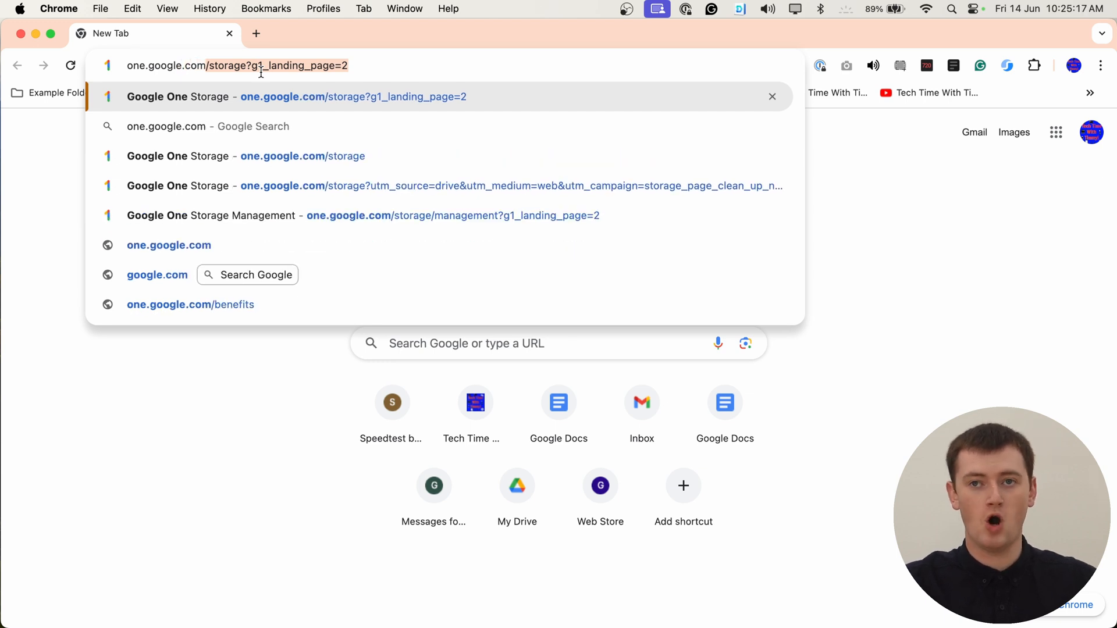
type("/st")
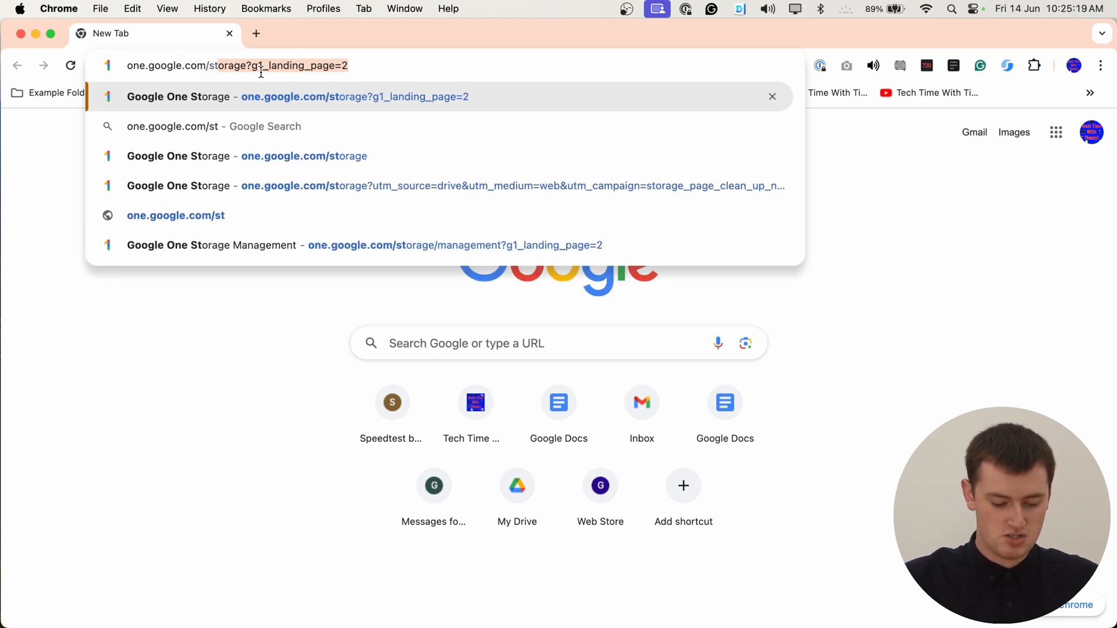
type("orage")
key("Return")
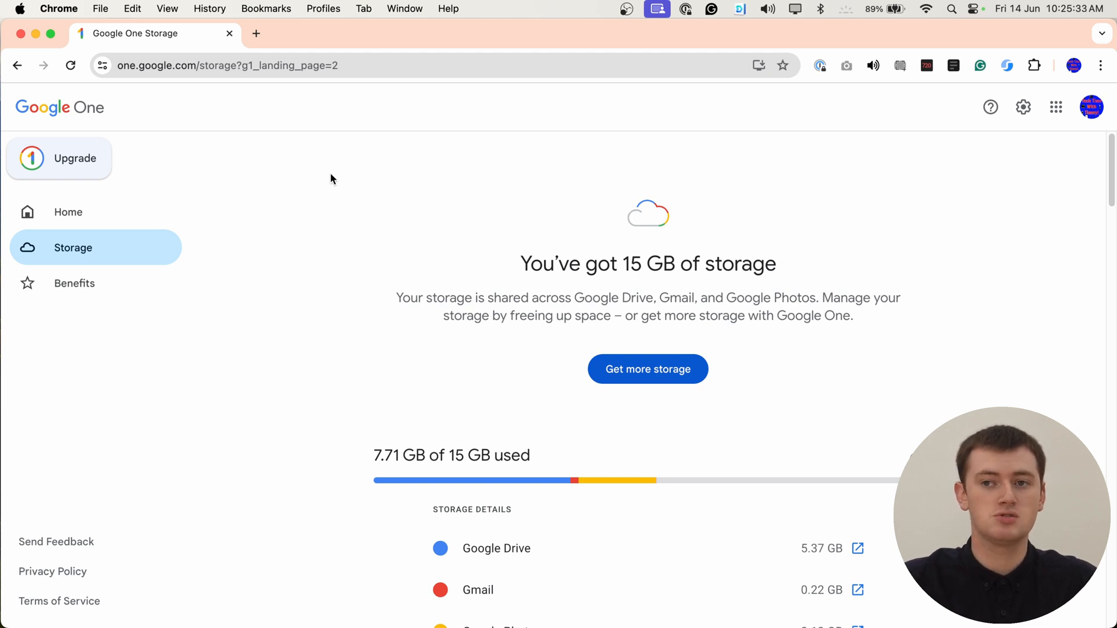
scroll(335, 175, "down", 2)
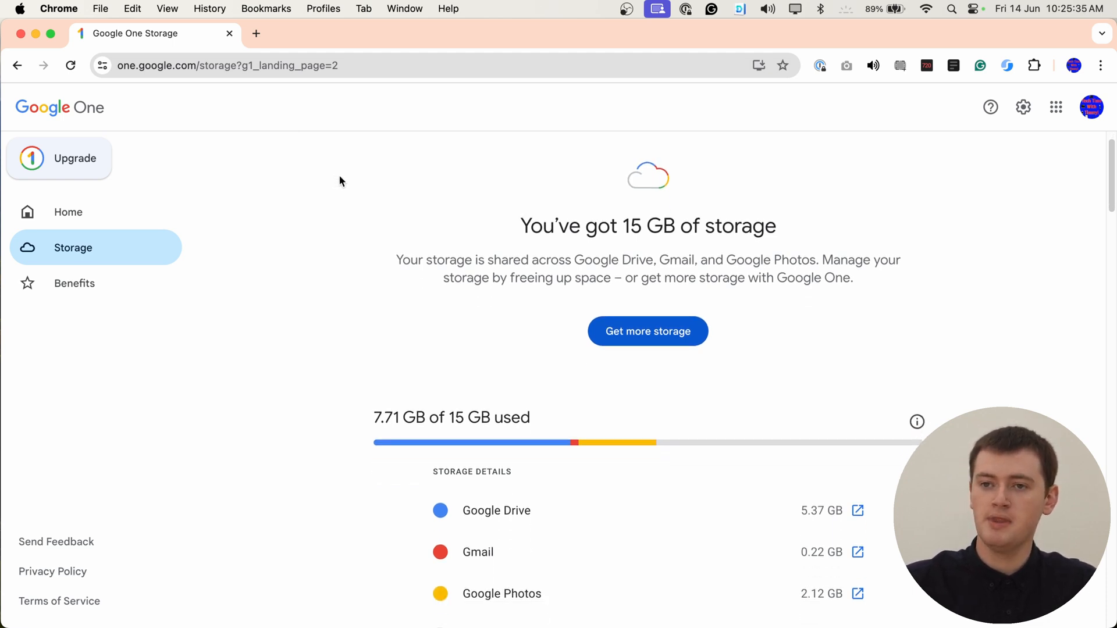
scroll(339, 175, "down", 3)
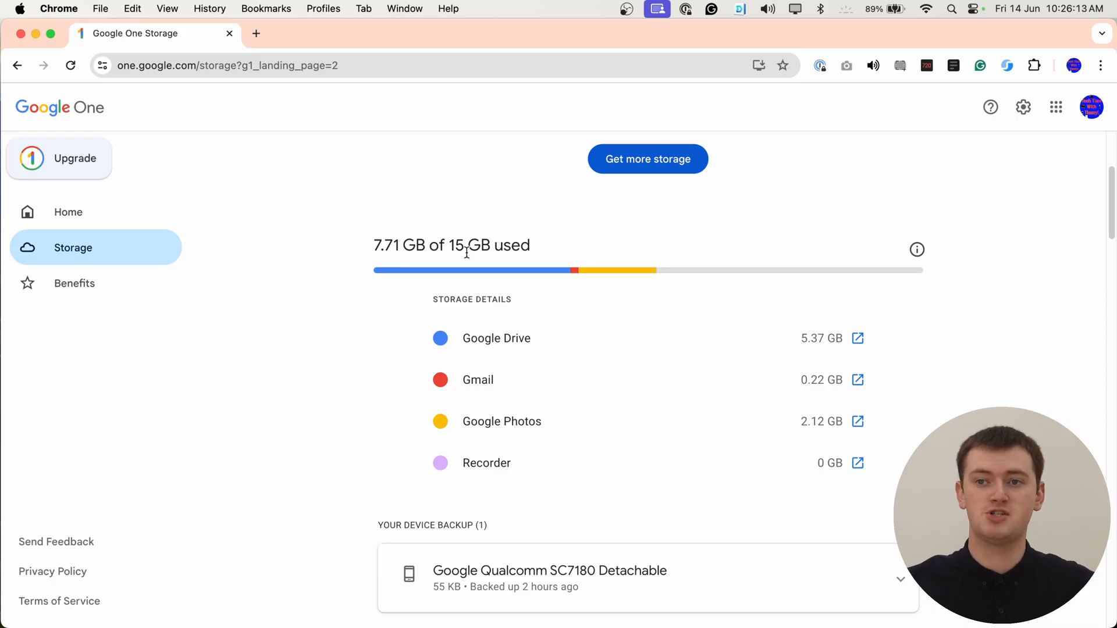
scroll(909, 311, "down", 1)
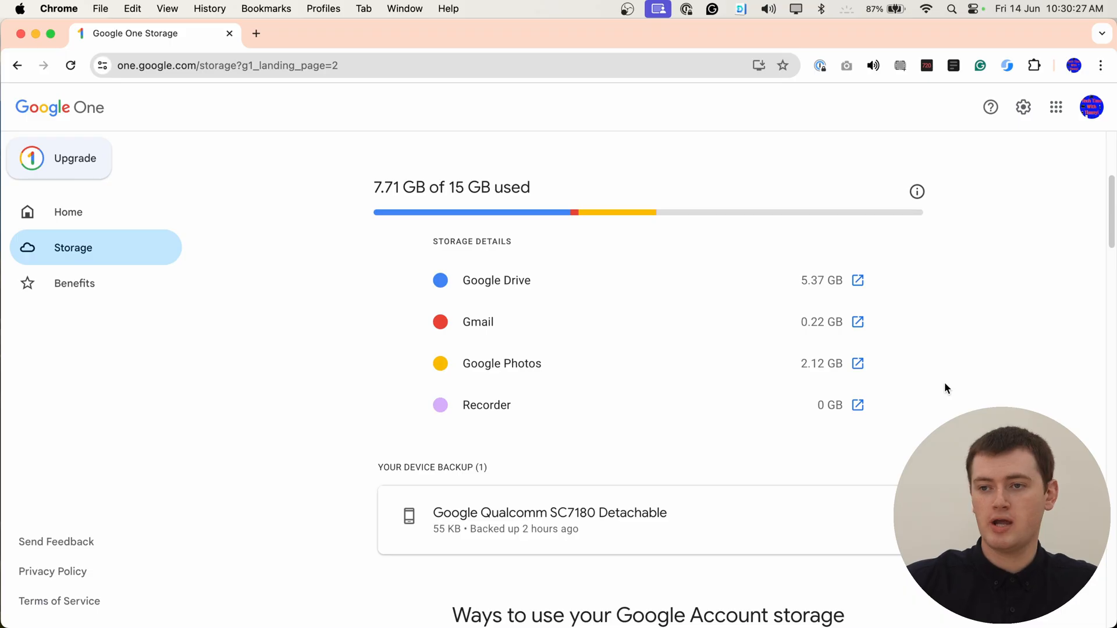
scroll(944, 381, "down", 3)
scroll(947, 373, "down", 5)
scroll(948, 374, "down", 3)
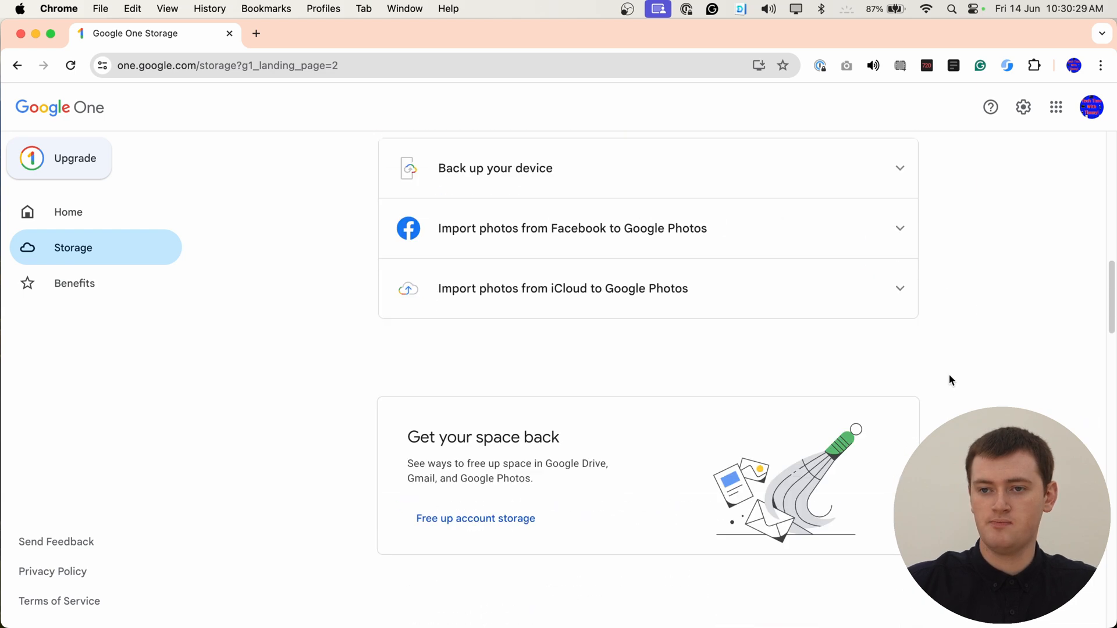
scroll(951, 379, "down", 1)
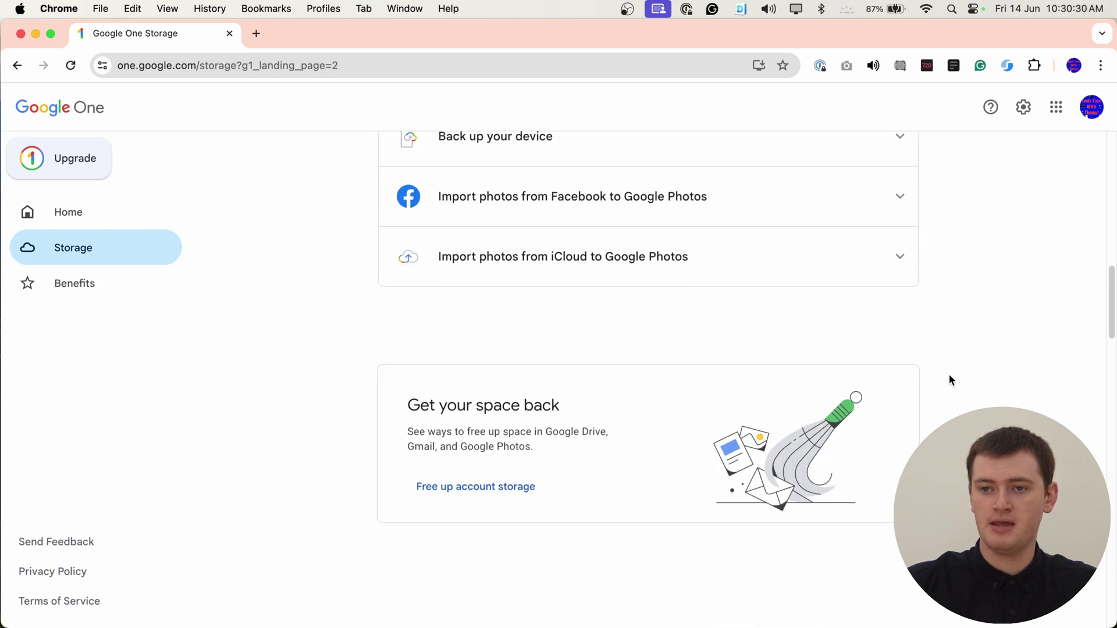
Step: Go to 'Free up account storage' from the Get your space back section
left_click(478, 496)
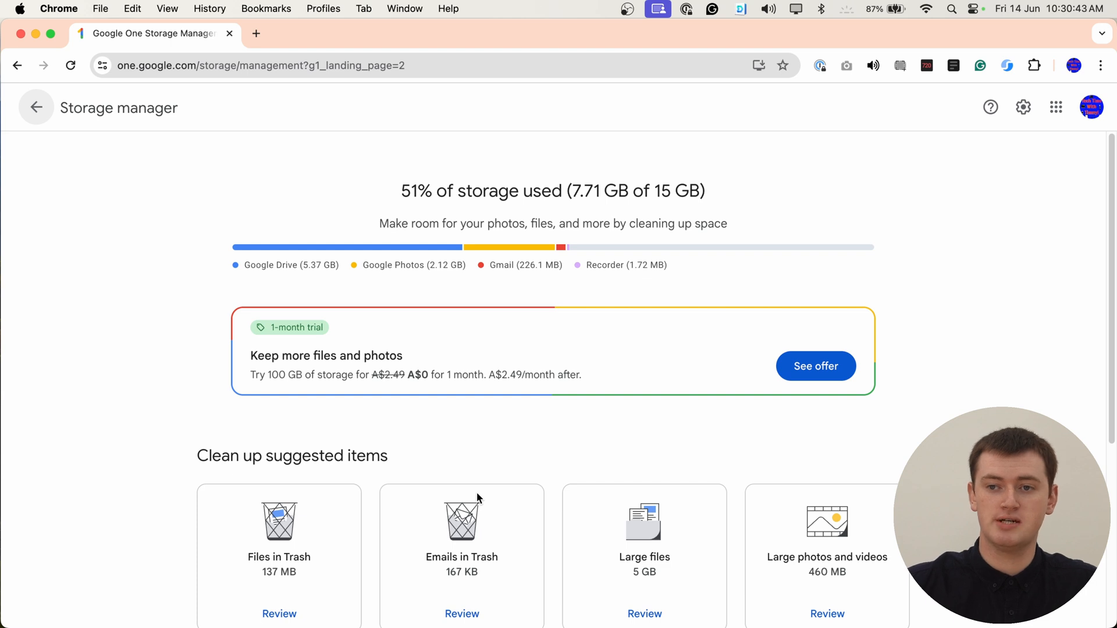
scroll(481, 469, "down", 3)
scroll(479, 462, "down", 2)
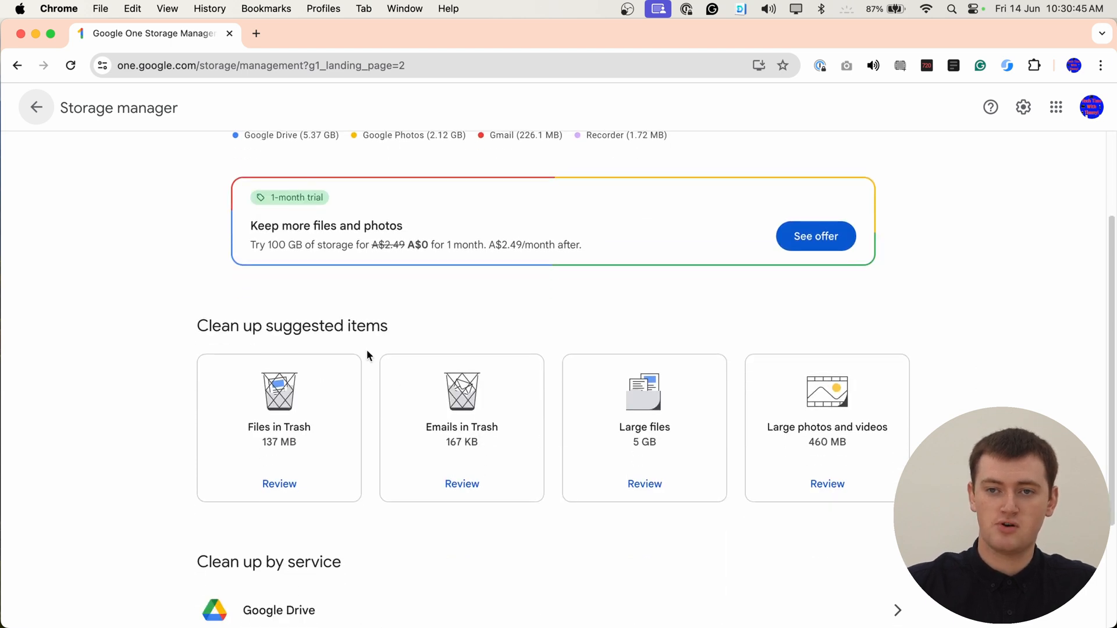
scroll(391, 326, "down", 1)
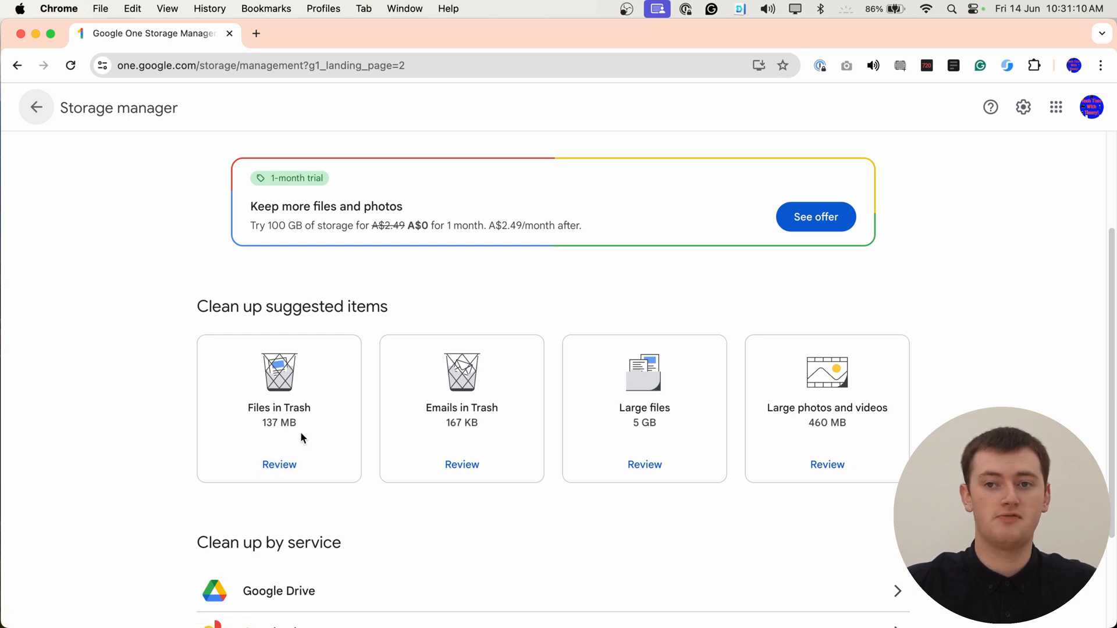
Step: Review the trashed Drive files and select all 29 of them (137.9 MB)
left_click(281, 464)
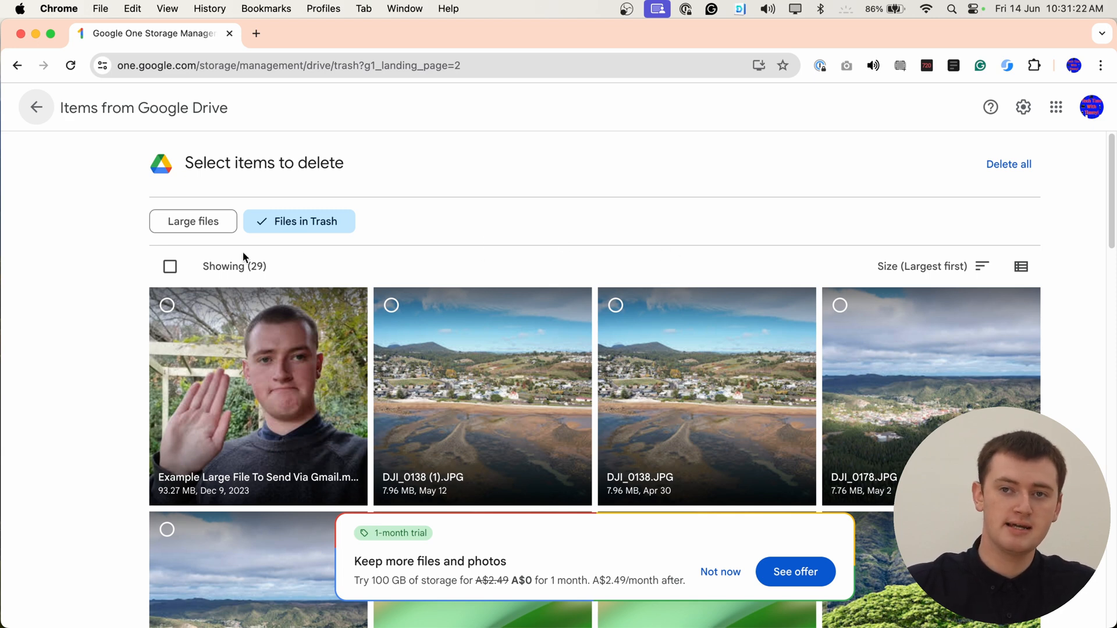
left_click(170, 267)
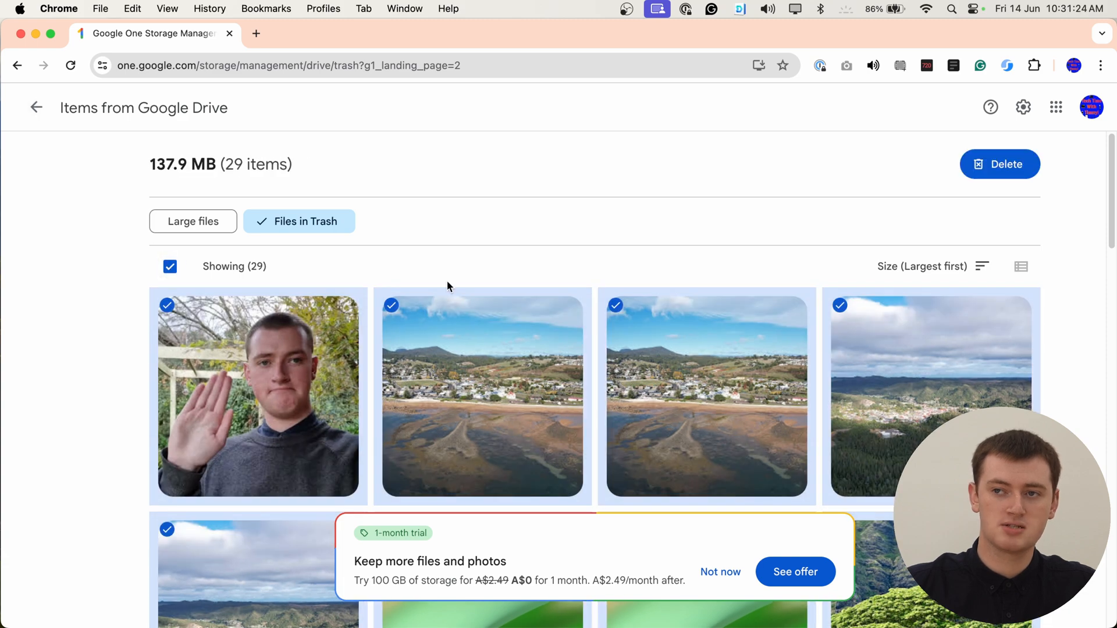
Step: Permanently delete the 29 trashed files, reclaiming 137.9 MB, and decline the upgrade offer
left_click(999, 164)
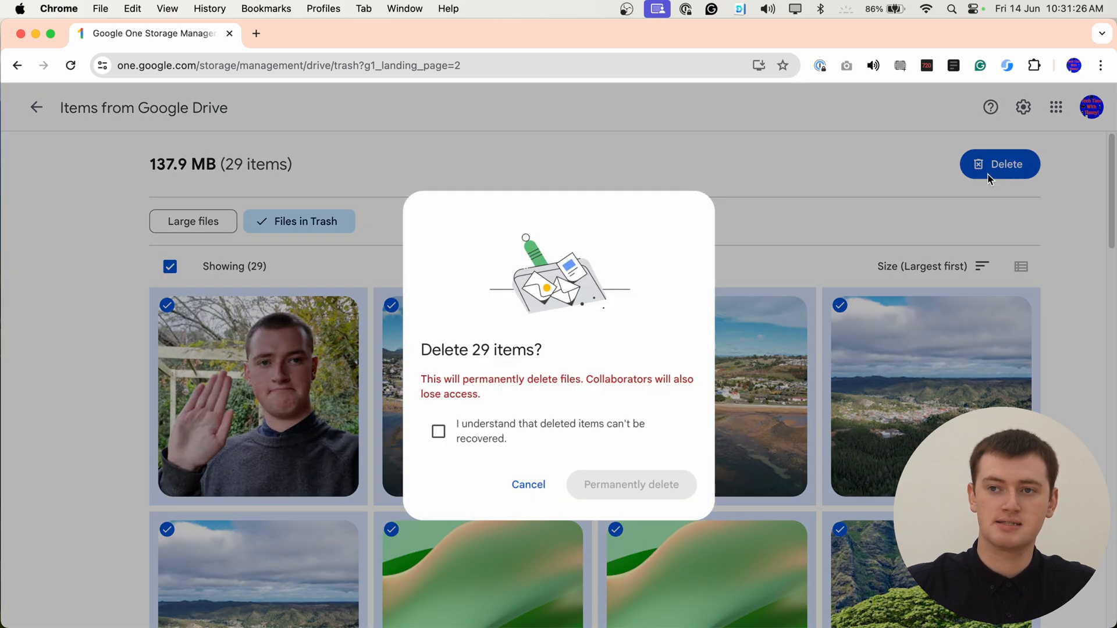
left_click(440, 432)
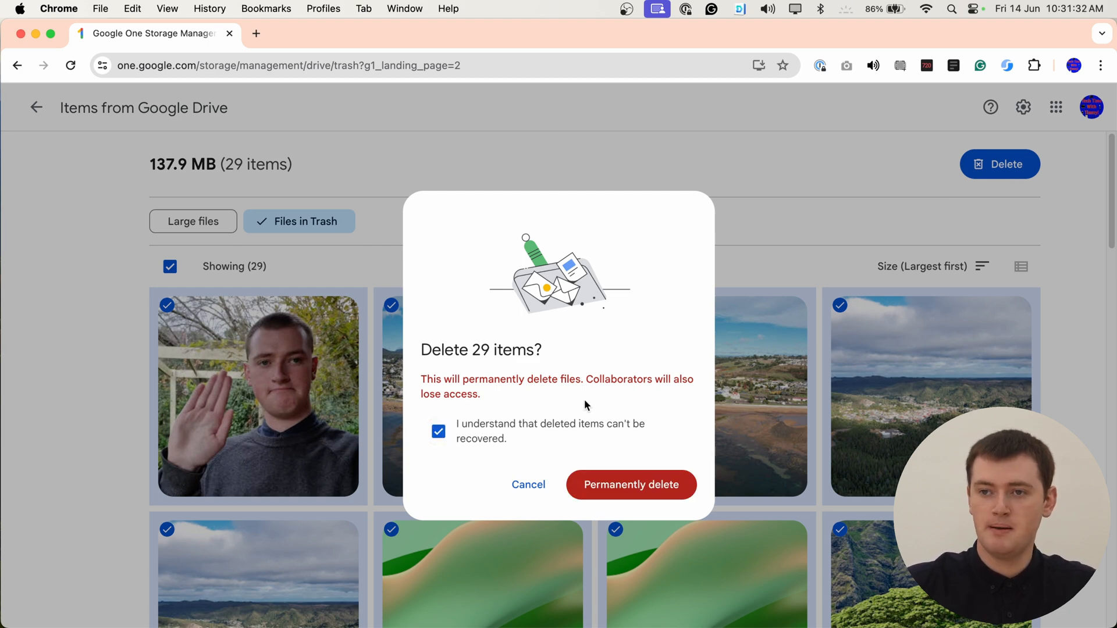
left_click(613, 489)
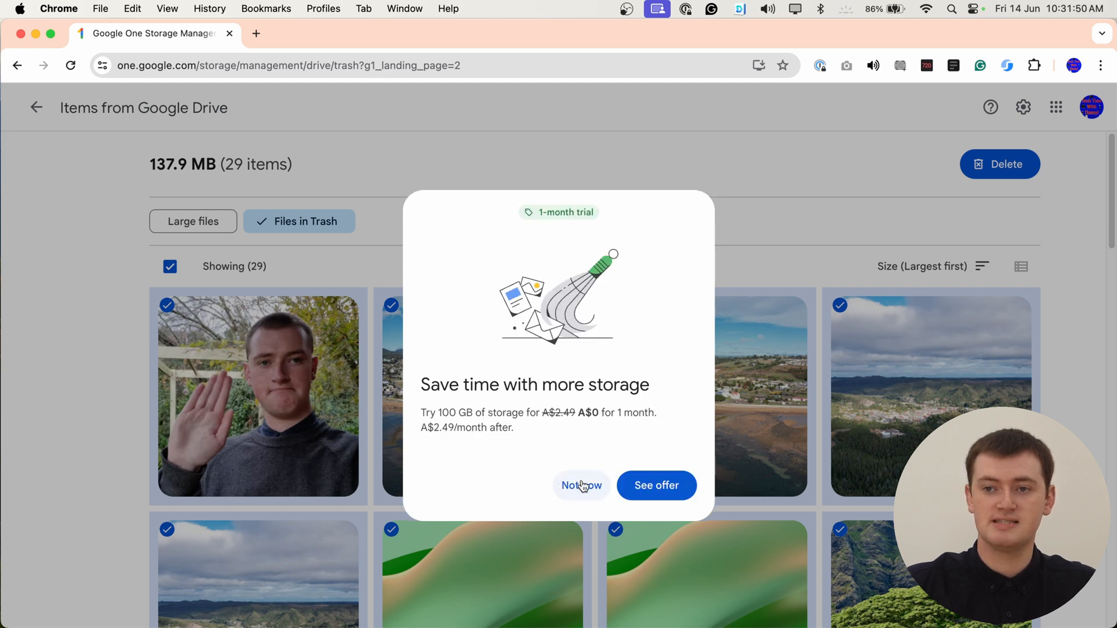
left_click(581, 485)
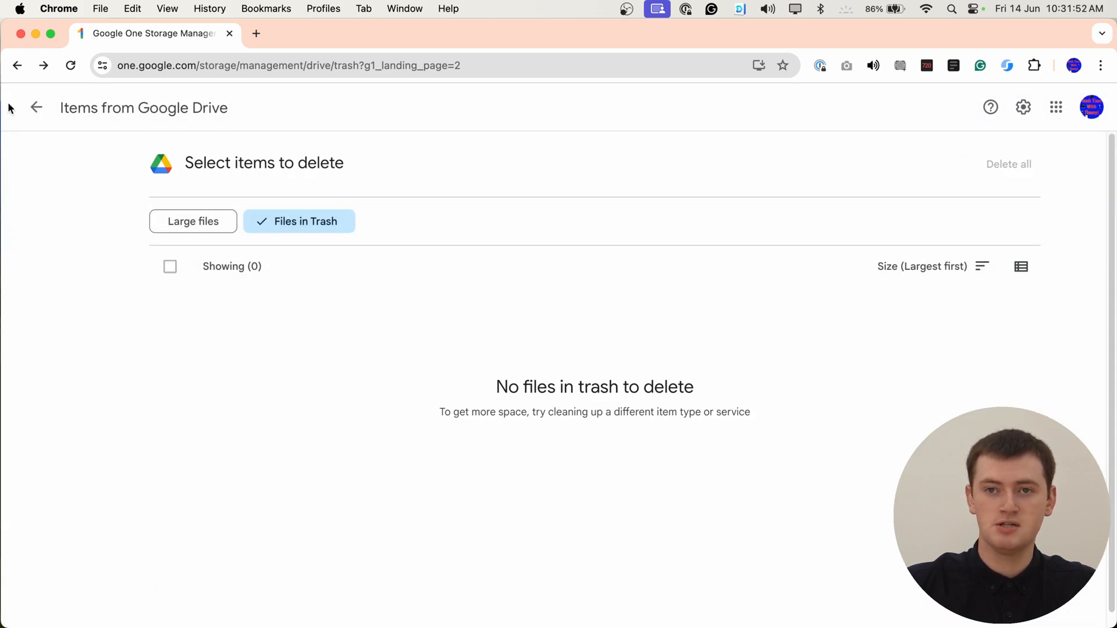
Step: Go back from Items from Google Drive to the Storage manager overview
left_click(38, 108)
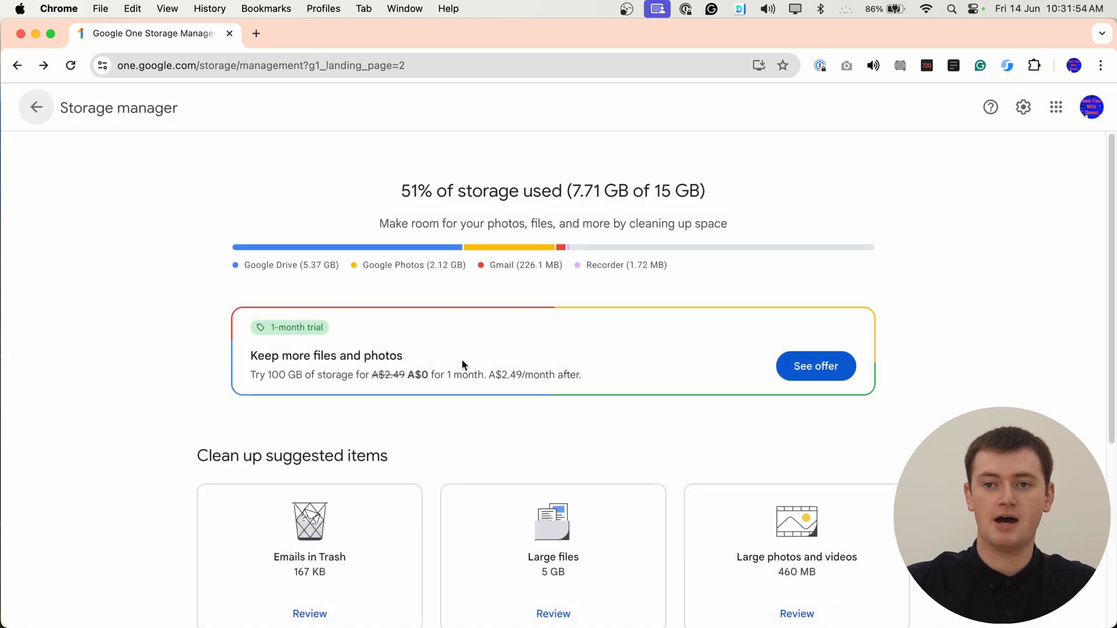
scroll(469, 431, "down", 2)
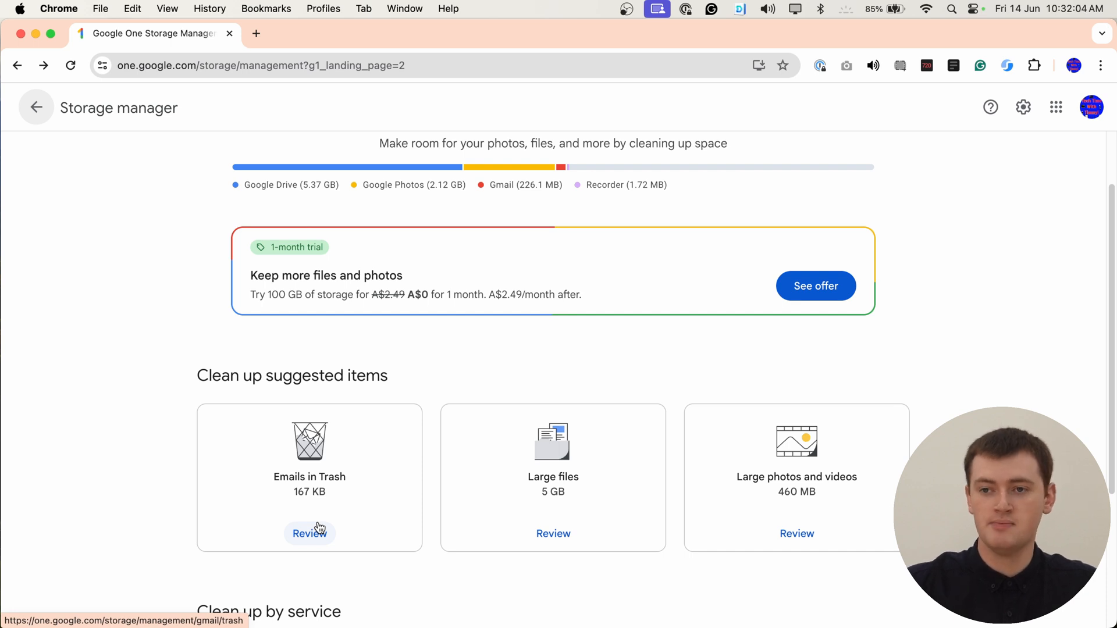
scroll(582, 502, "down", 1)
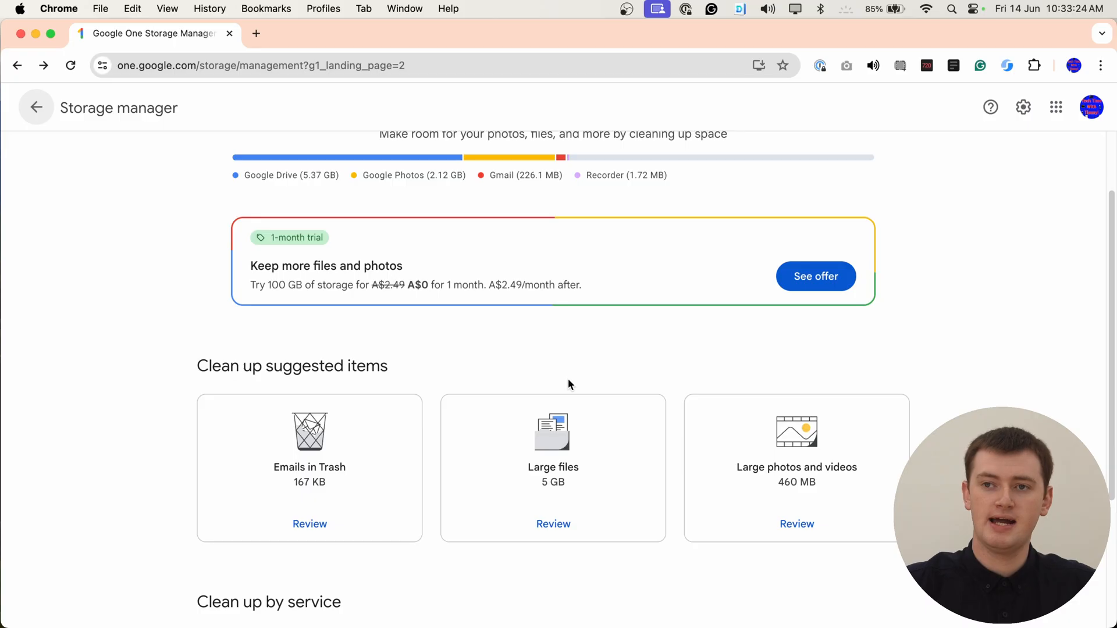
scroll(568, 378, "up", 3)
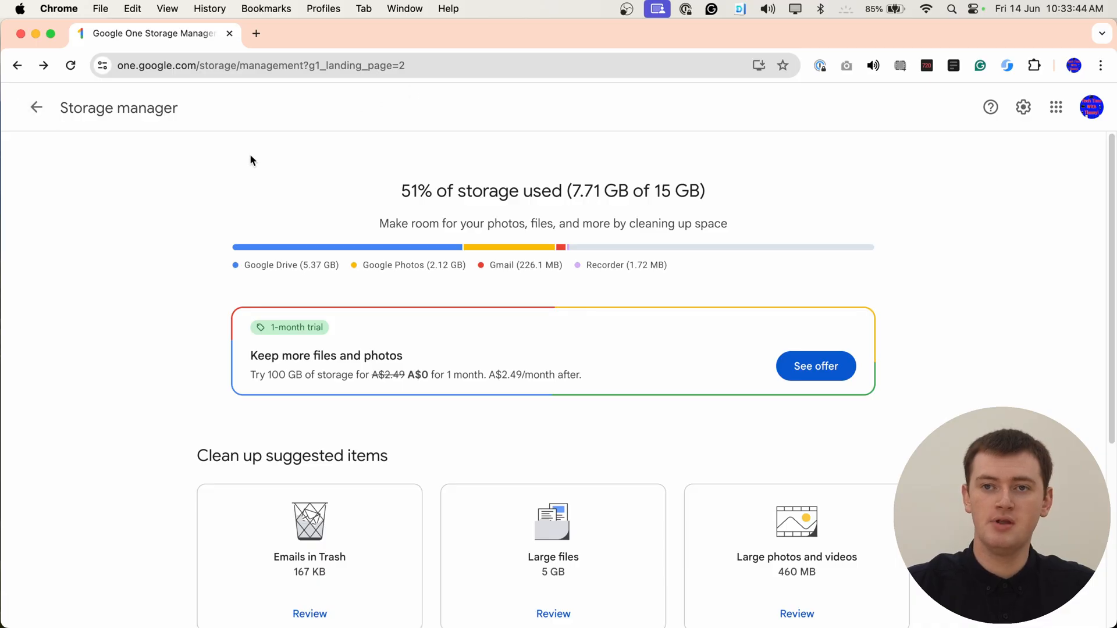
Step: Reload the Storage manager so usage reads 7.58 GB of 15 GB
left_click(70, 64)
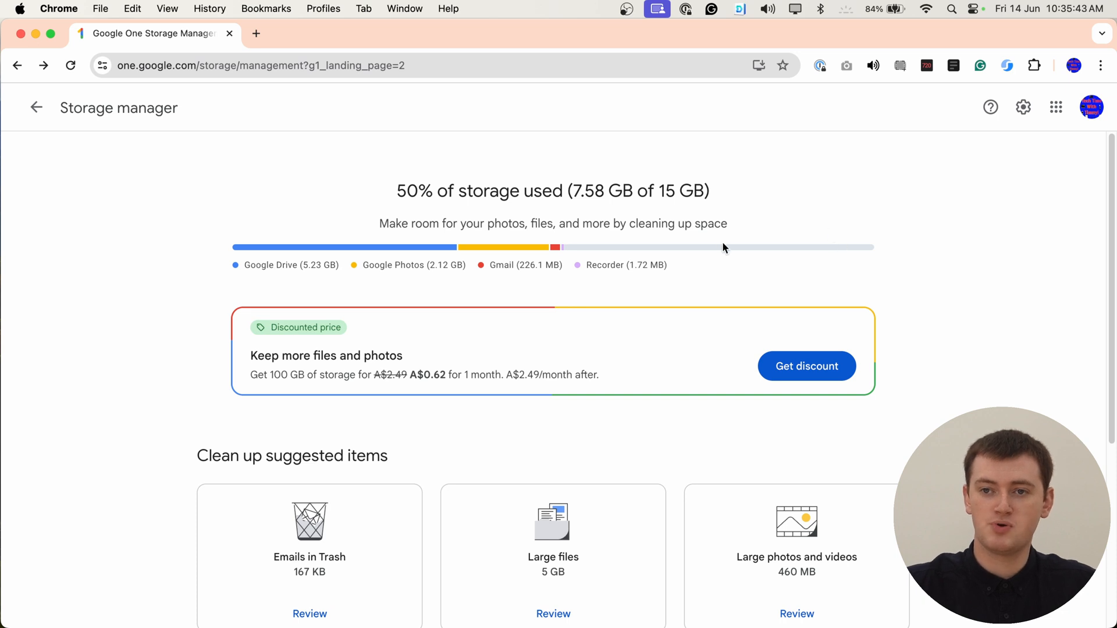
Step: Take the discounted 100 GB offer and agree to the Google One Terms of Service
left_click(790, 368)
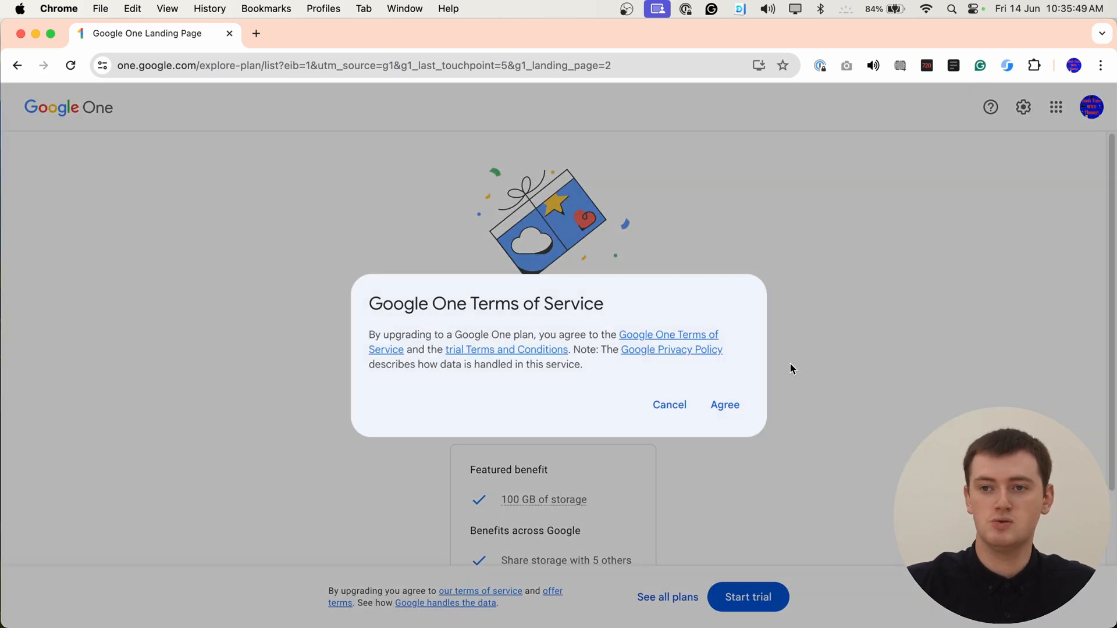
left_click(724, 403)
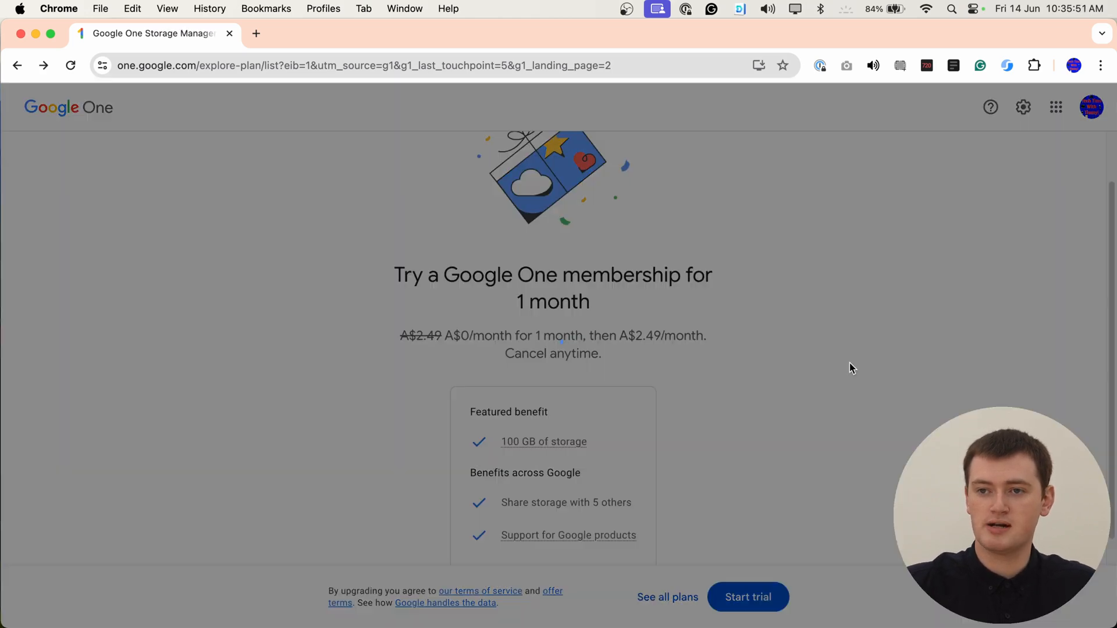